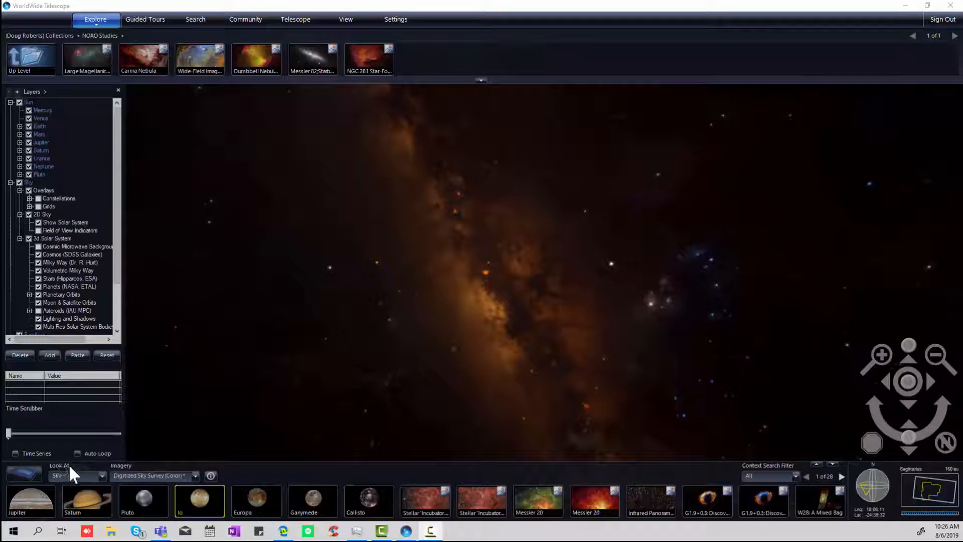
Switch the view to SolarSystem and go to Earth, turning the globe to show North America
click(103, 476)
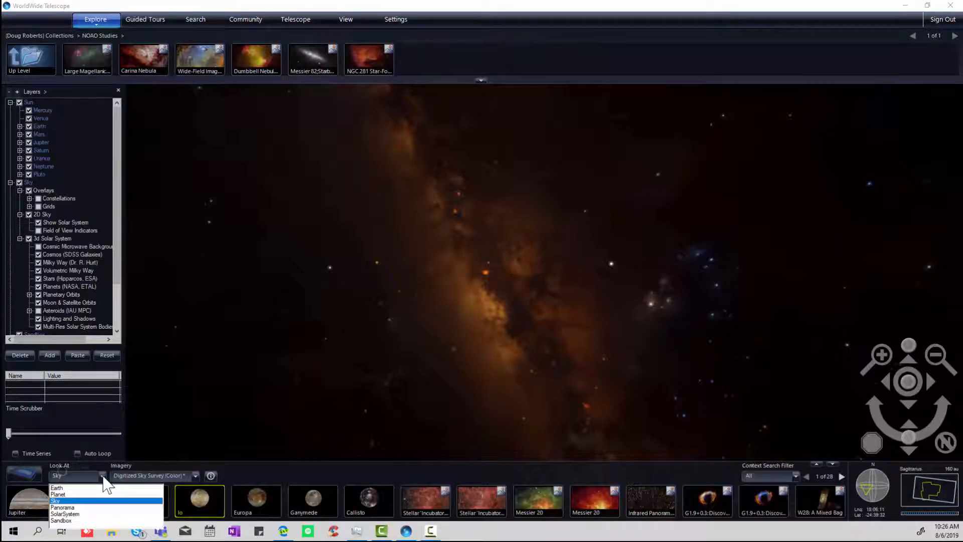
click(75, 514)
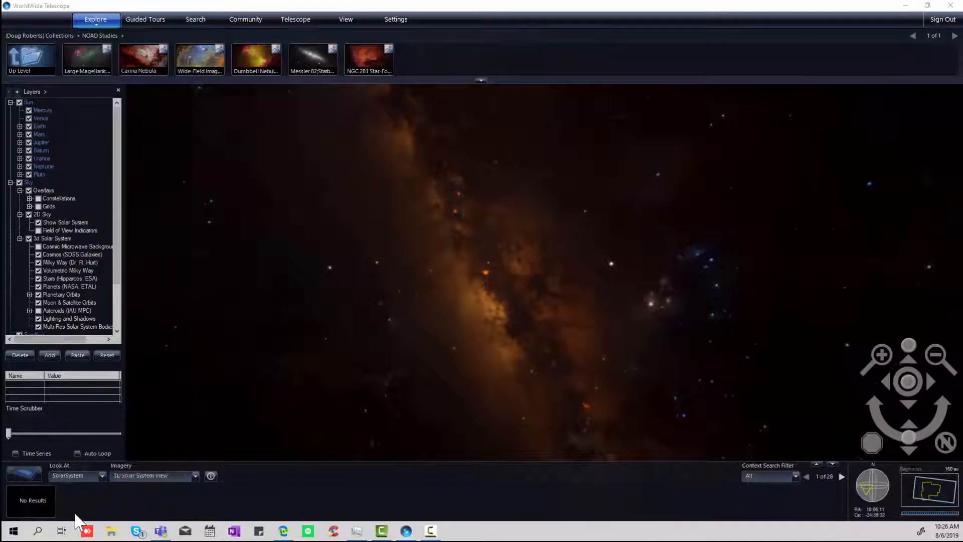
drag(379, 306, 416, 353)
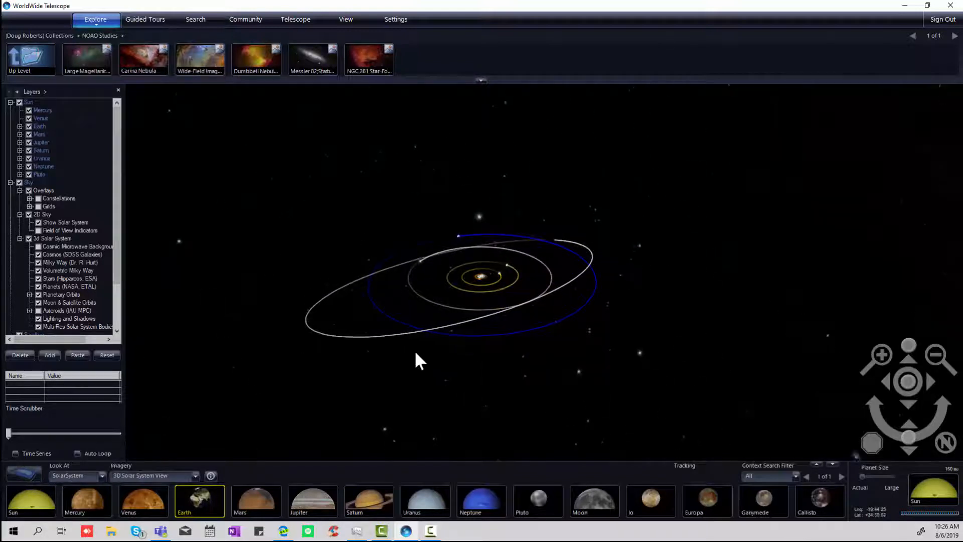
click(212, 499)
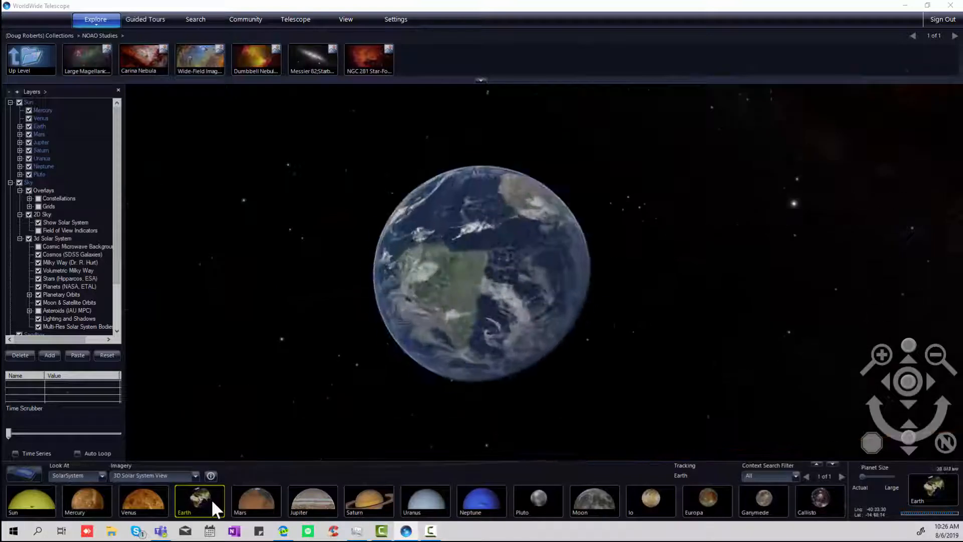
mouse_move(522, 304)
mouse_down()
mouse_move(477, 297)
mouse_move(460, 279)
mouse_move(540, 279)
mouse_move(572, 311)
mouse_move(565, 288)
mouse_move(503, 288)
mouse_move(533, 314)
mouse_up()
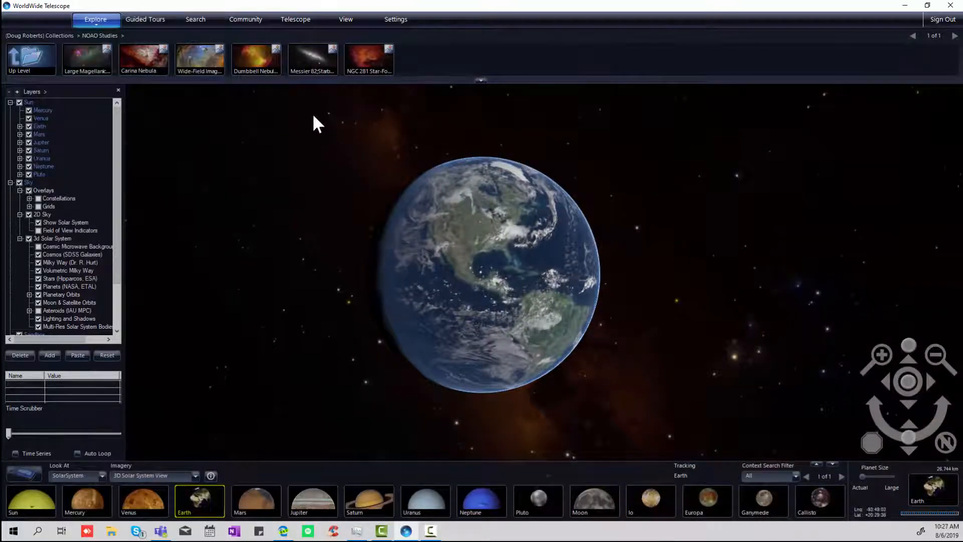
Find the Earth-based location Fort Worth and go to the Fort Worth, TX result
click(199, 26)
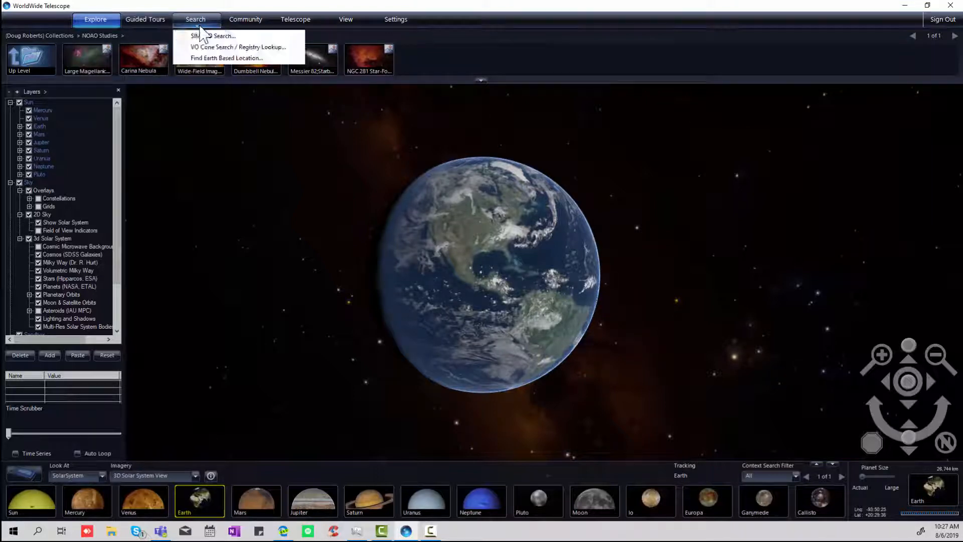
click(215, 58)
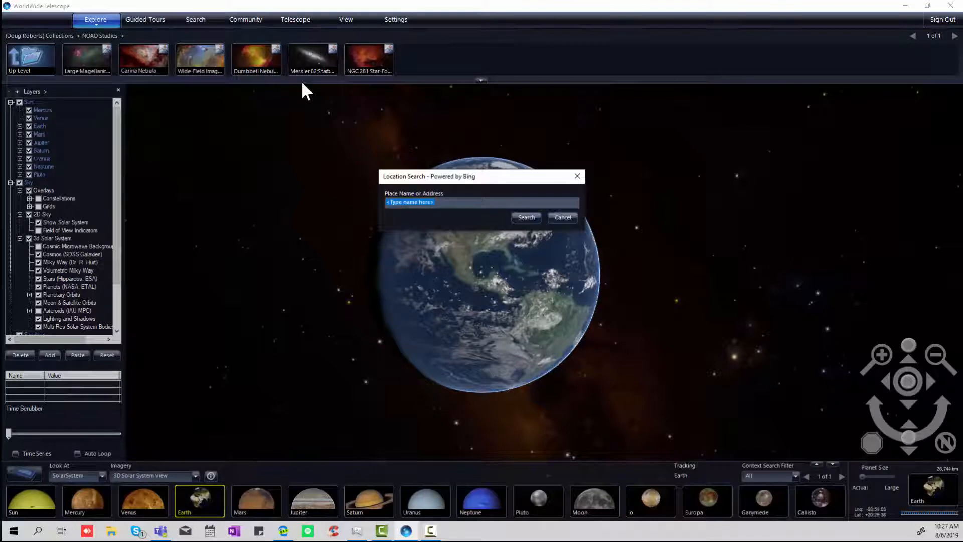
text(Fort Worth)
click(528, 218)
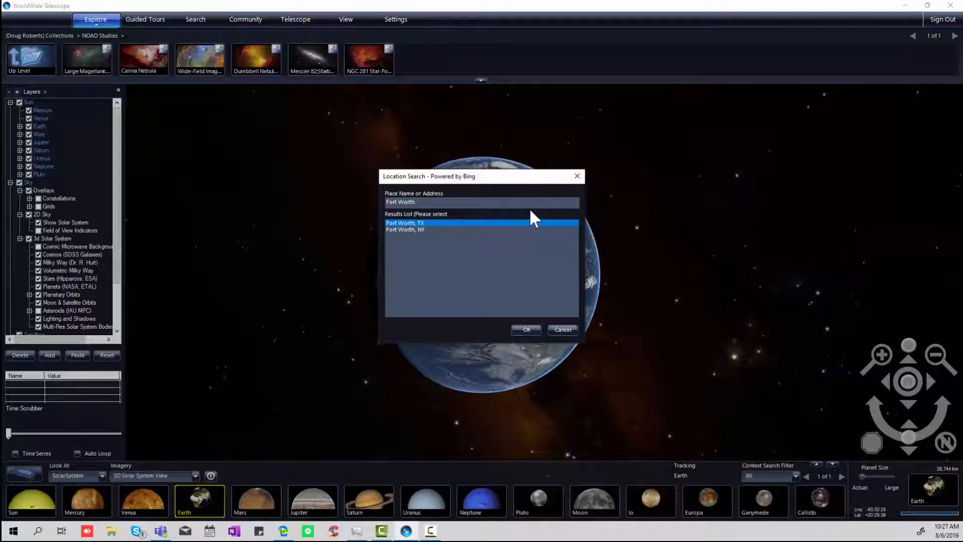
double_click(417, 222)
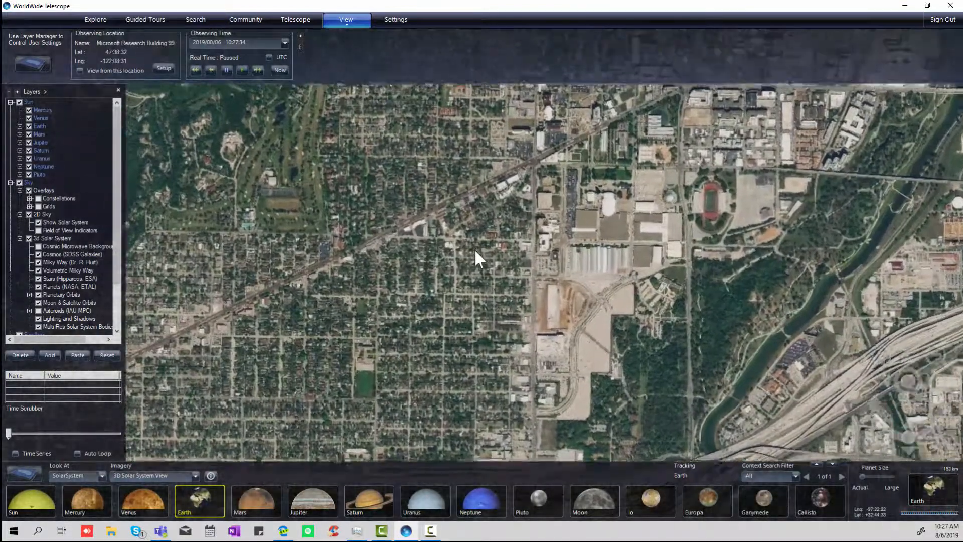
Zoom in on the white courtyard building with the blue dome, just west of the traffic circle
scroll(477, 259, up, 2)
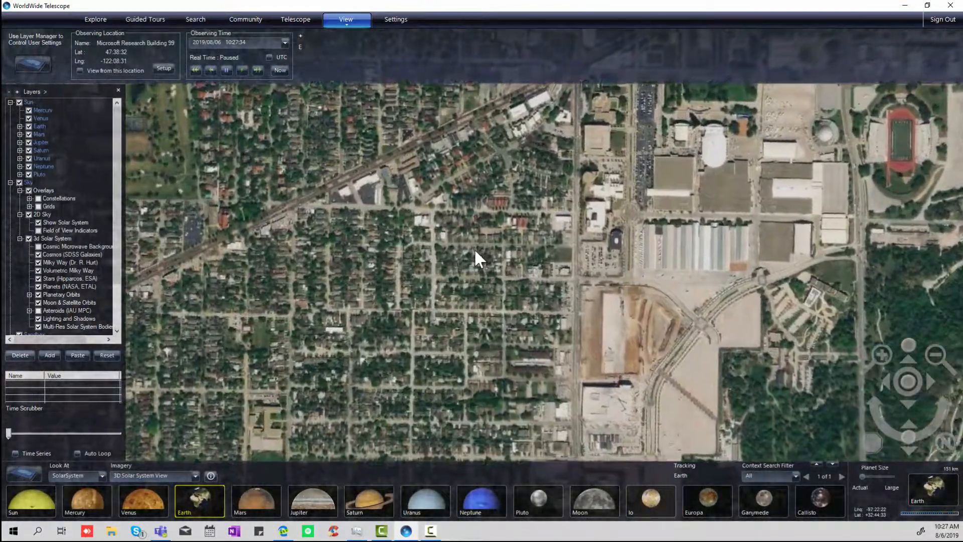
scroll(476, 251, up, 2)
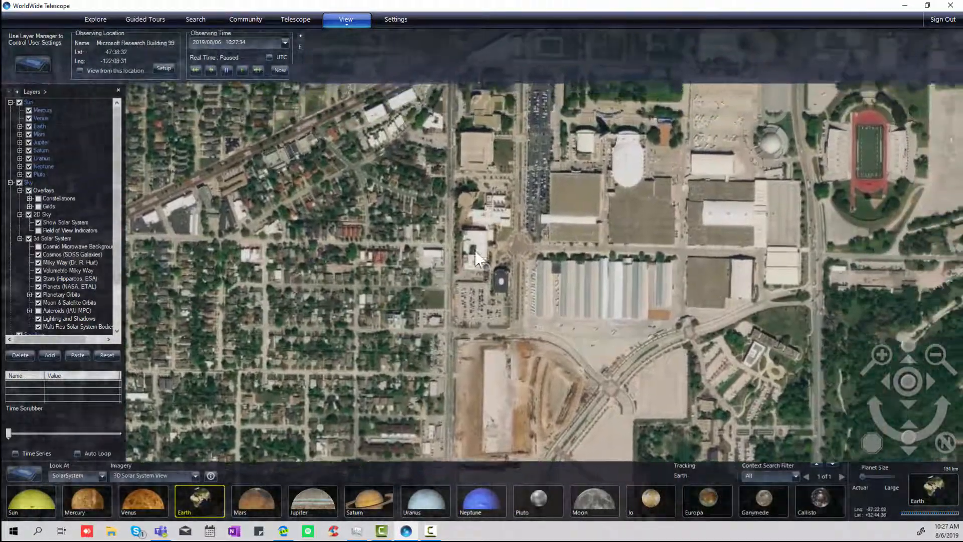
scroll(476, 259, up, 2)
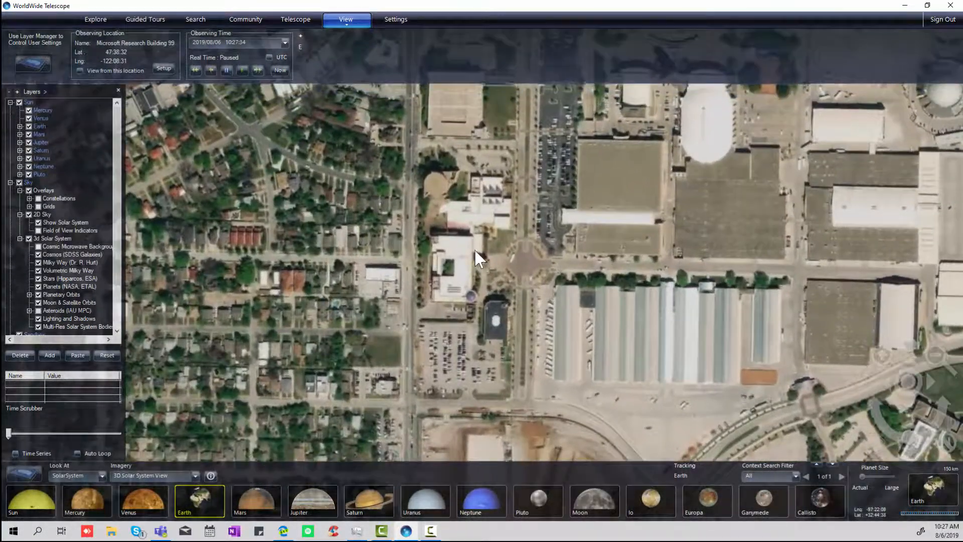
scroll(478, 259, up, 2)
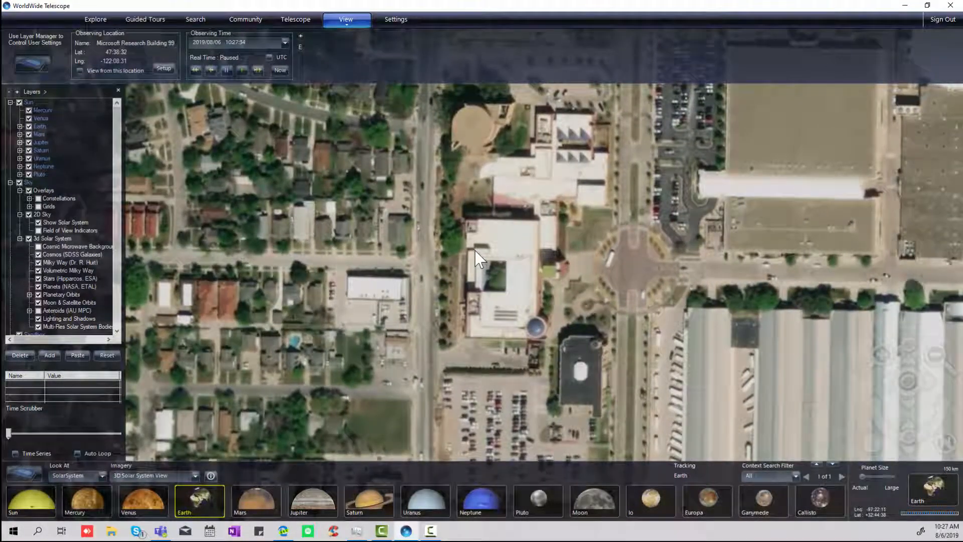
scroll(477, 259, up, 3)
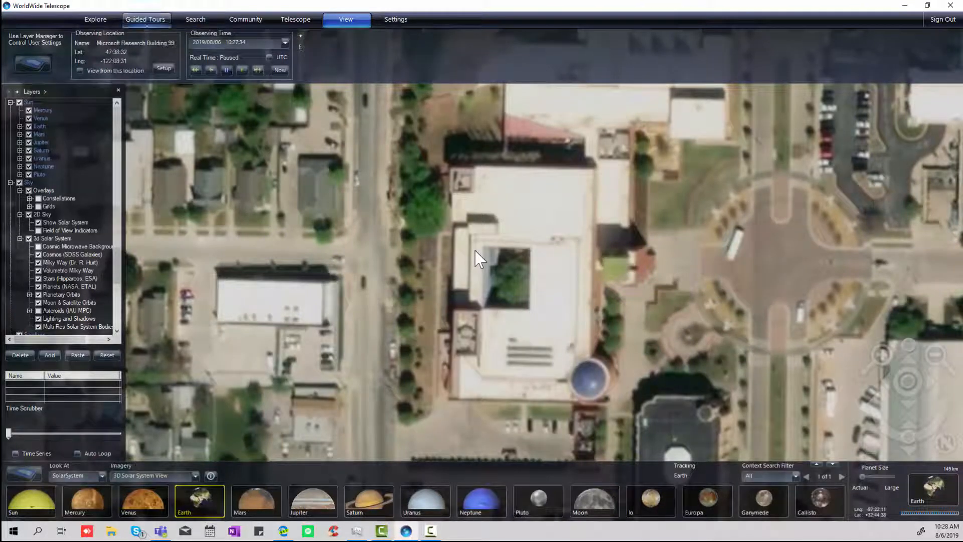
Create a new guided tour titled "Tour of the Universe" with the building close-up as its first slide
click(146, 24)
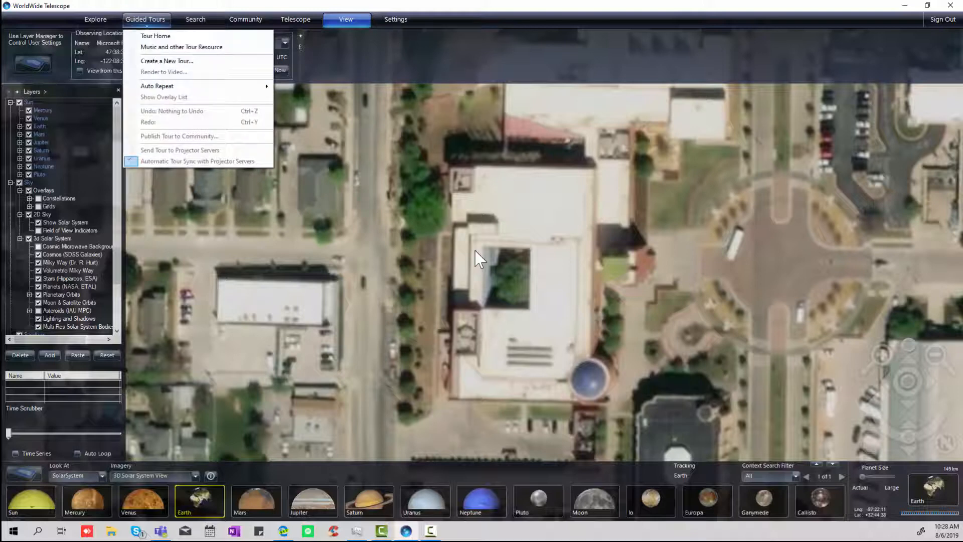
click(167, 61)
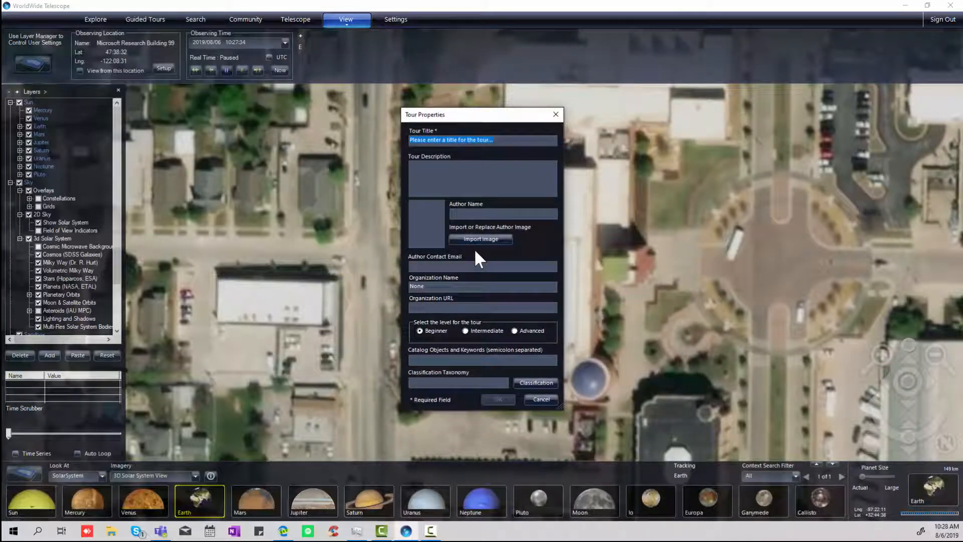
text(Tour of the)
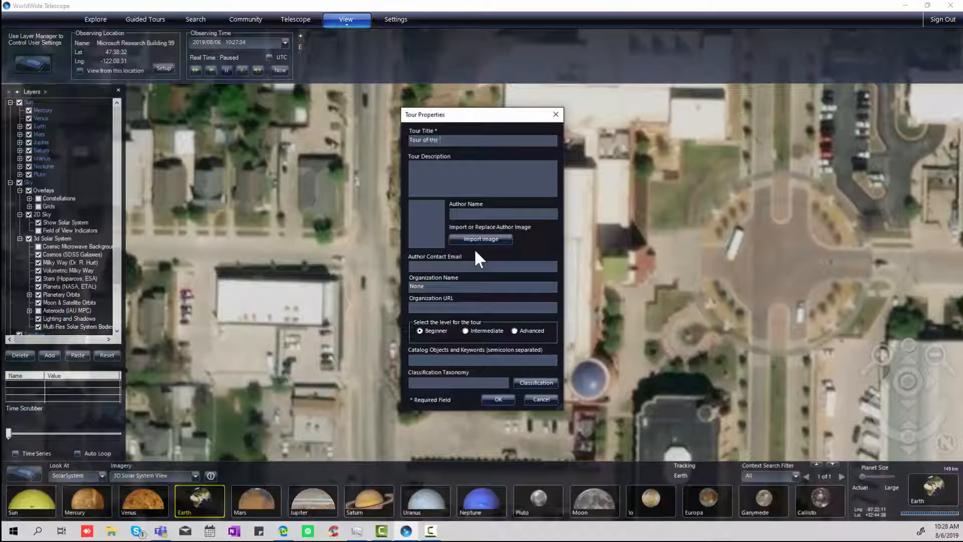
text( Universe)
key(Return)
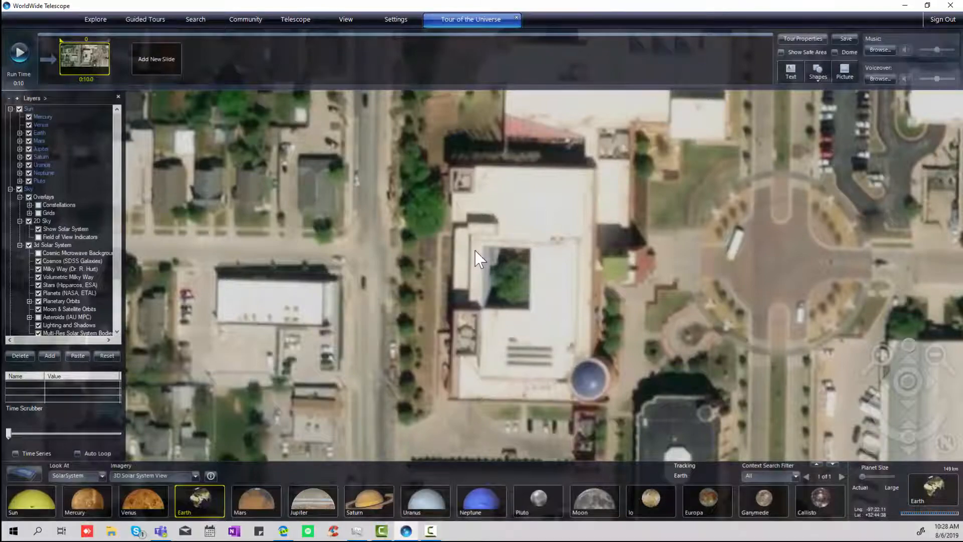
Set the first slide's end camera position to a view of the whole Earth centred on North America
scroll(480, 259, down, 5)
scroll(479, 258, down, 5)
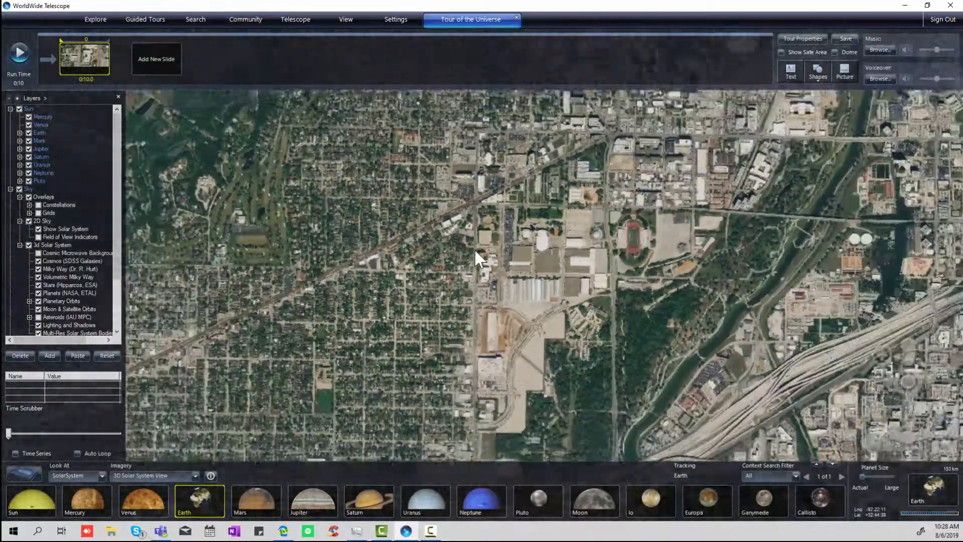
scroll(480, 258, down, 5)
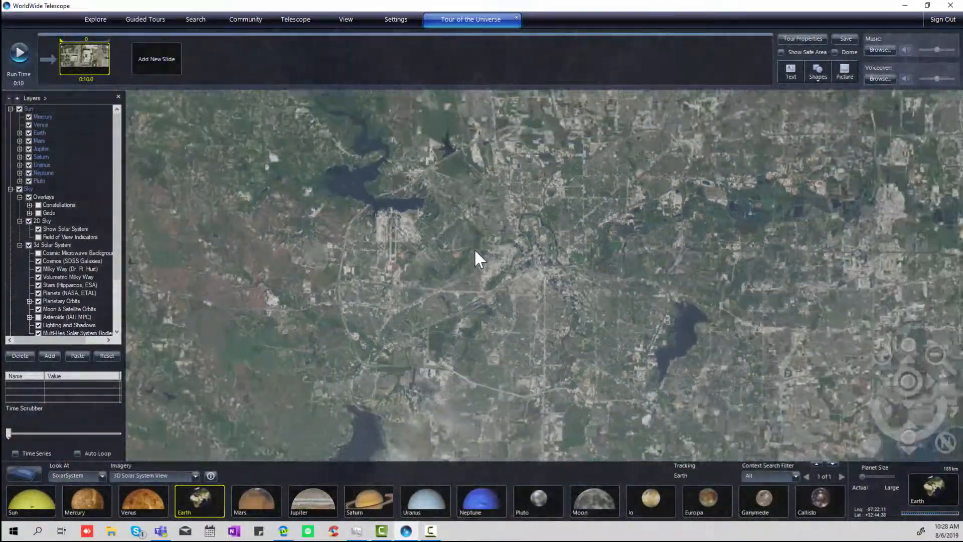
scroll(479, 258, down, 5)
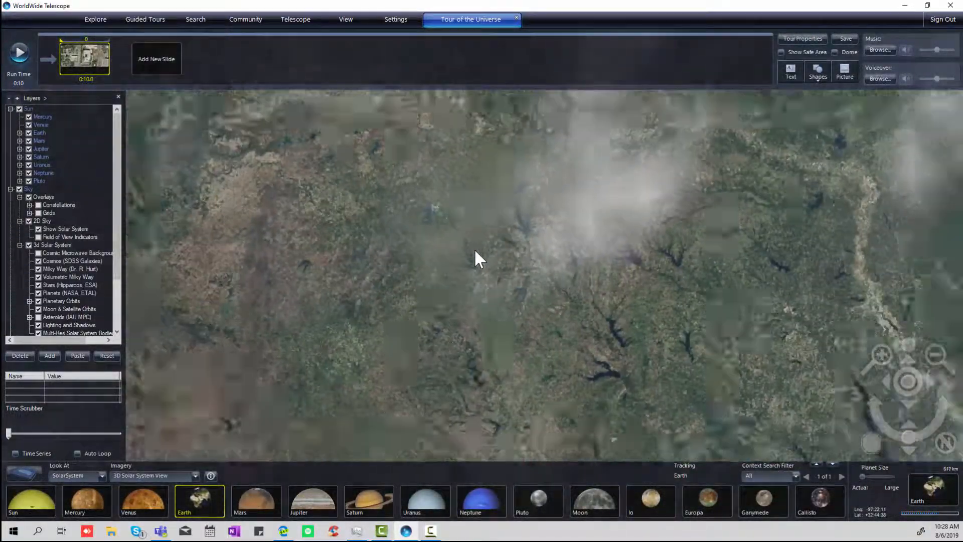
scroll(480, 259, down, 5)
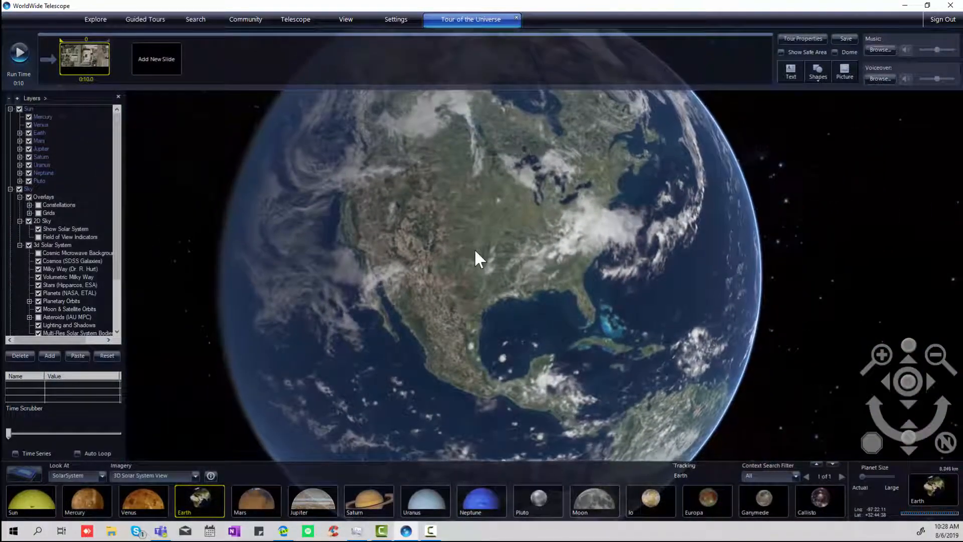
scroll(480, 259, down, 2)
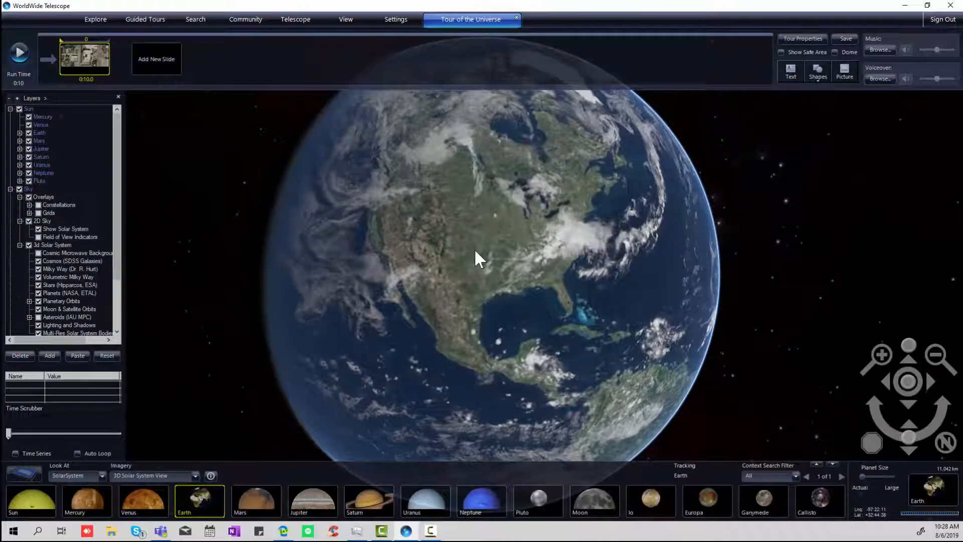
right_click(92, 52)
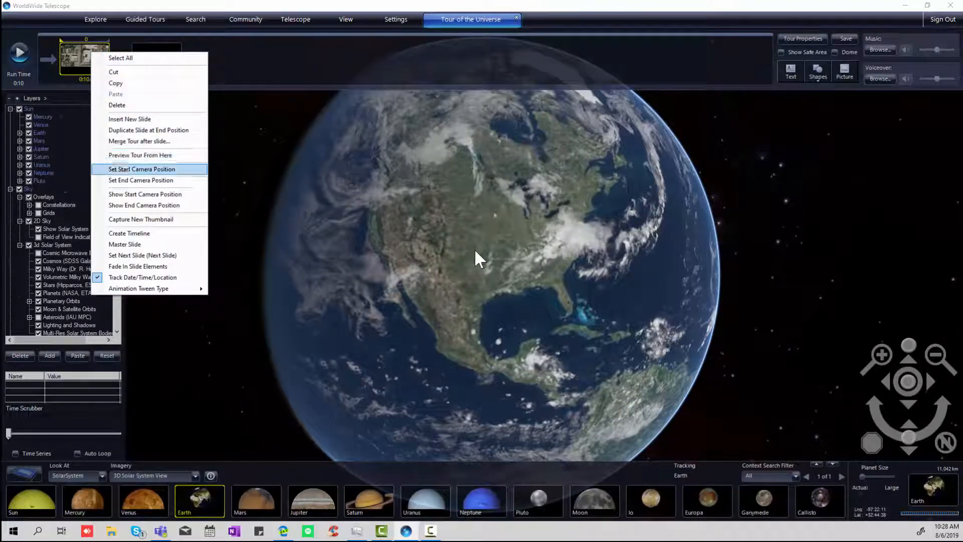
click(140, 181)
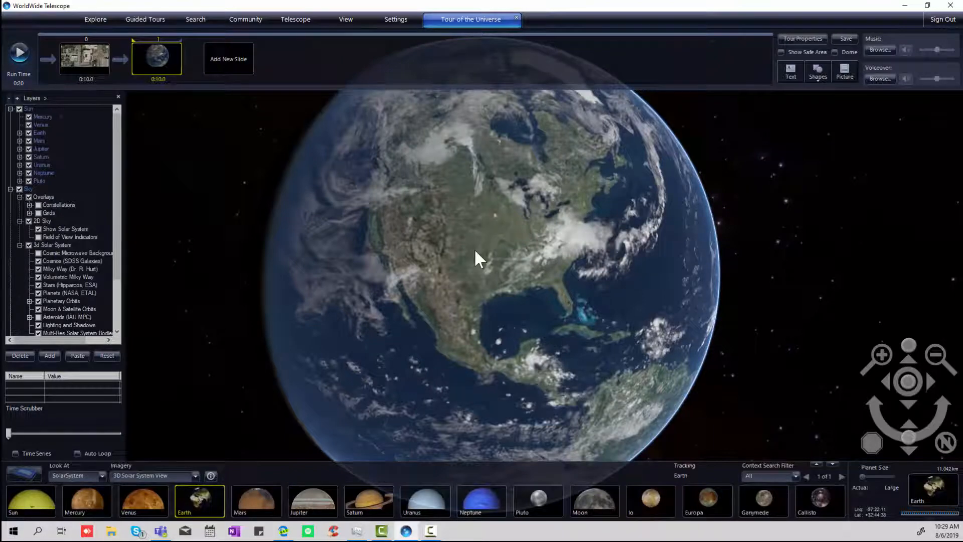
Rotate Earth to show West Africa and set that view as the second slide's end camera position
key(Right)
key(Right)
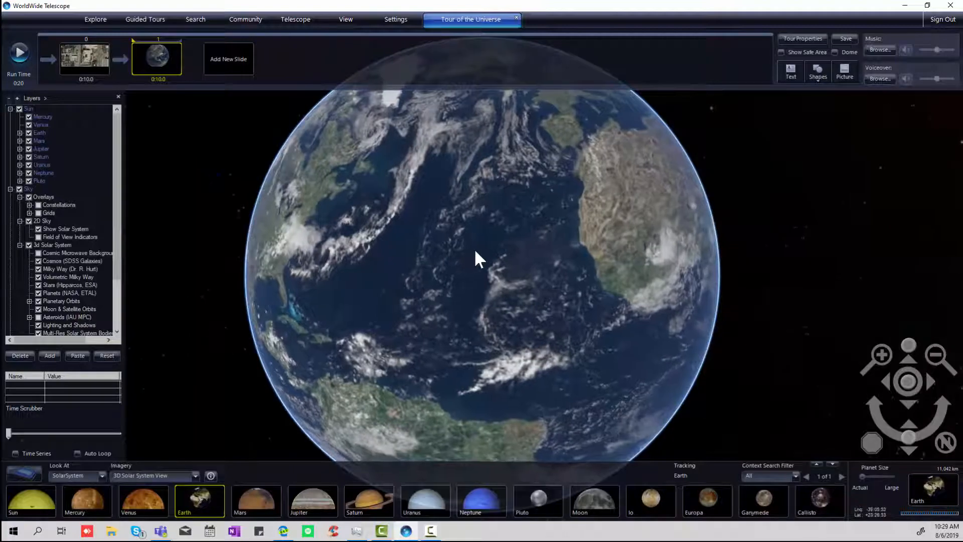
key(Right)
key(Right)
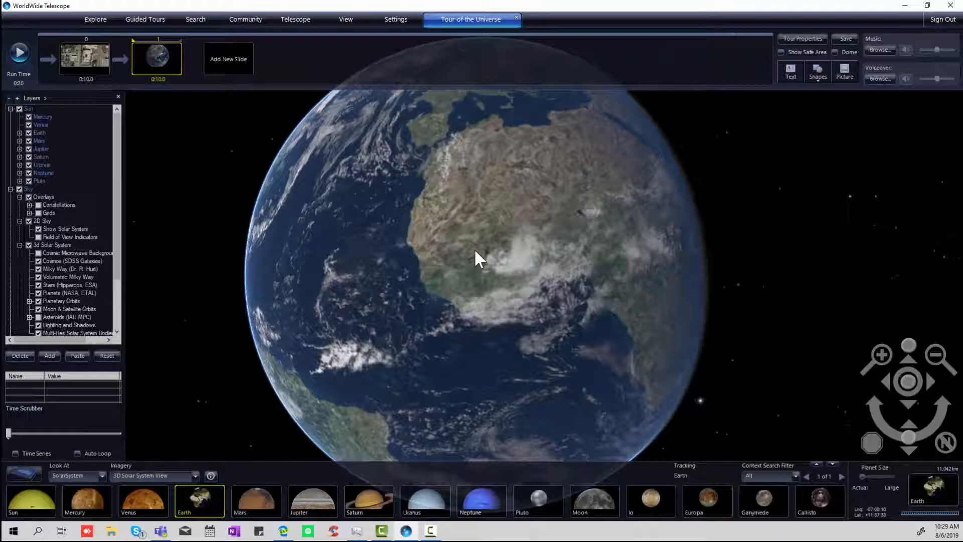
right_click(156, 58)
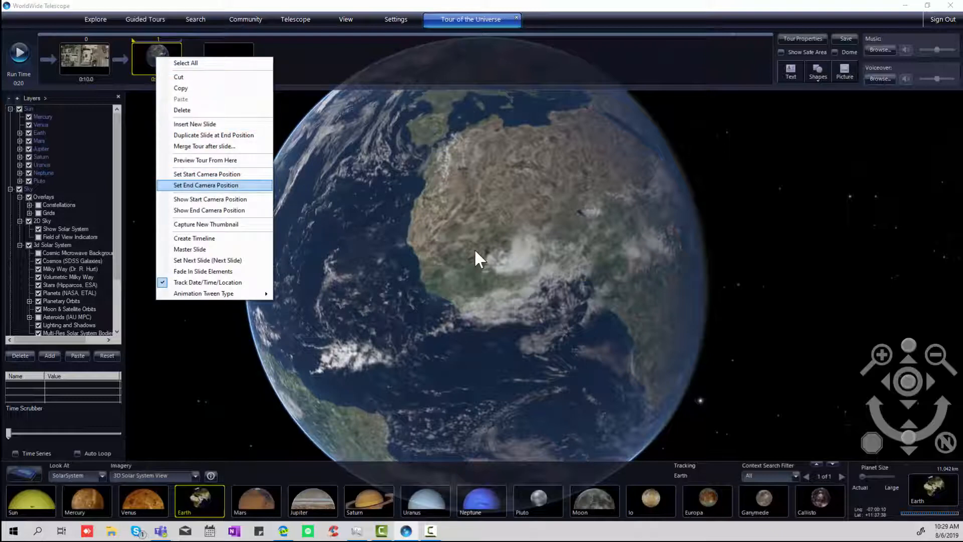
click(206, 185)
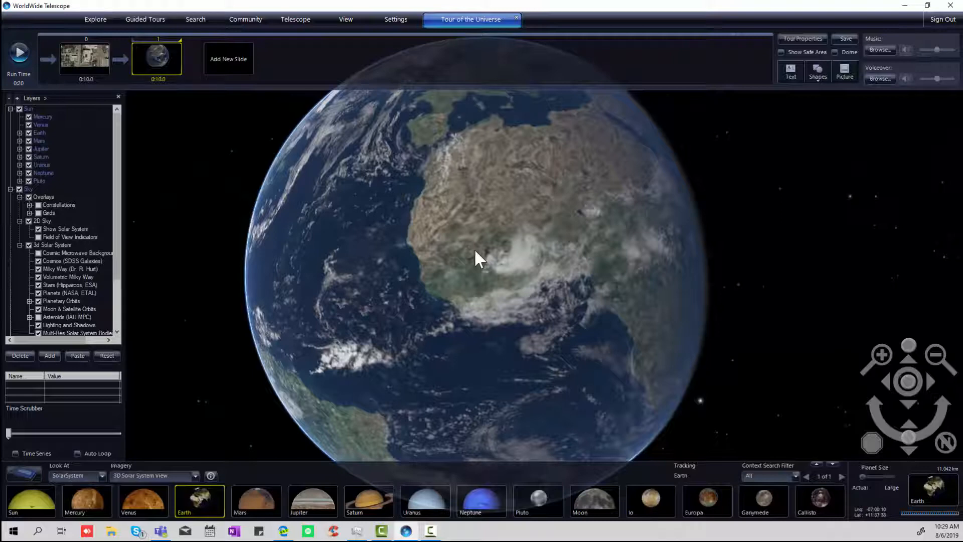
Add the text label "Earth" to the second slide and place it just outside the globe's western edge
click(791, 71)
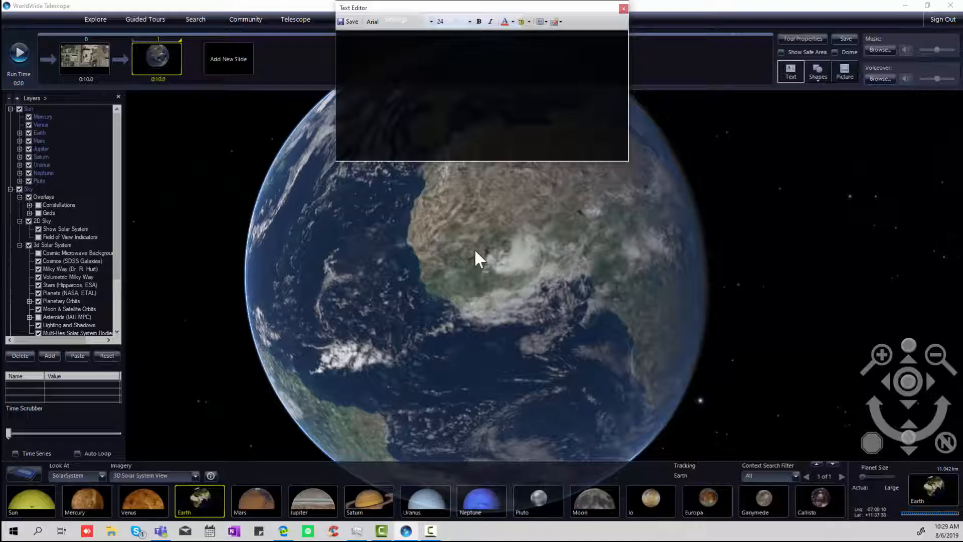
text(Earth)
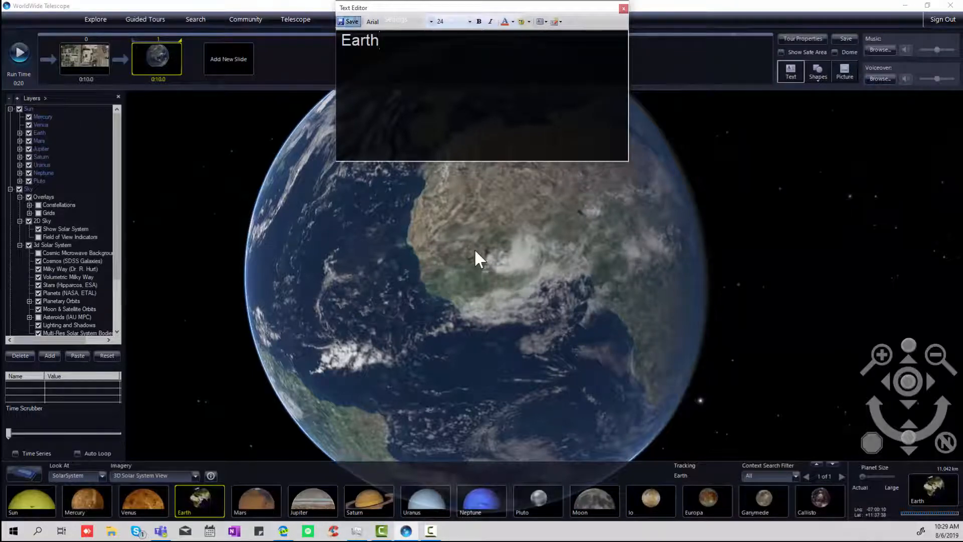
click(347, 22)
drag(482, 293, 223, 273)
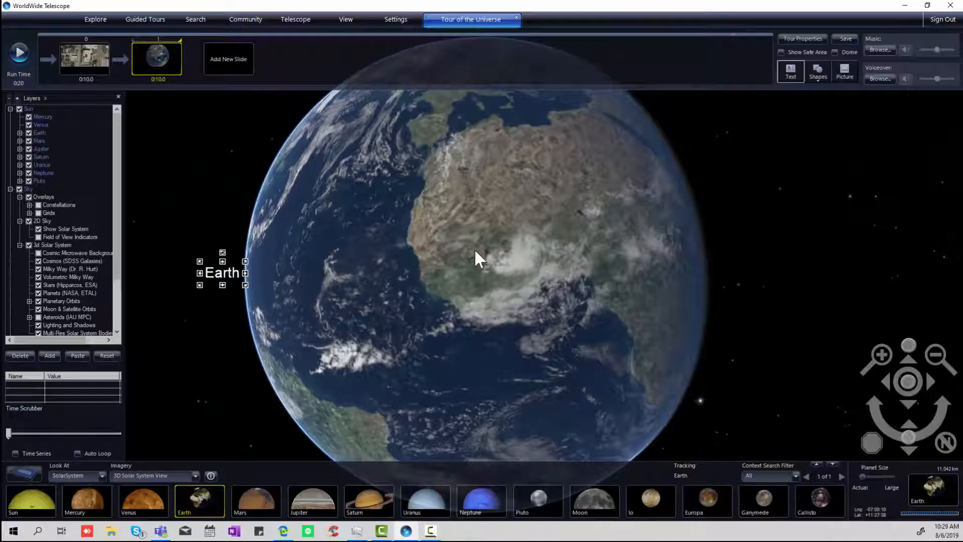
click(476, 251)
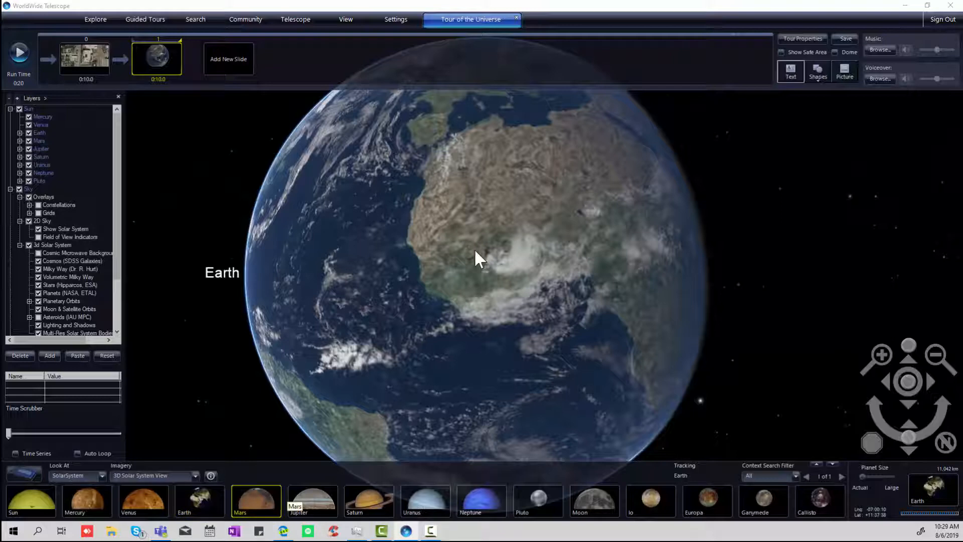
Go to Mars and frame the planet for the third slide of the tour
click(255, 499)
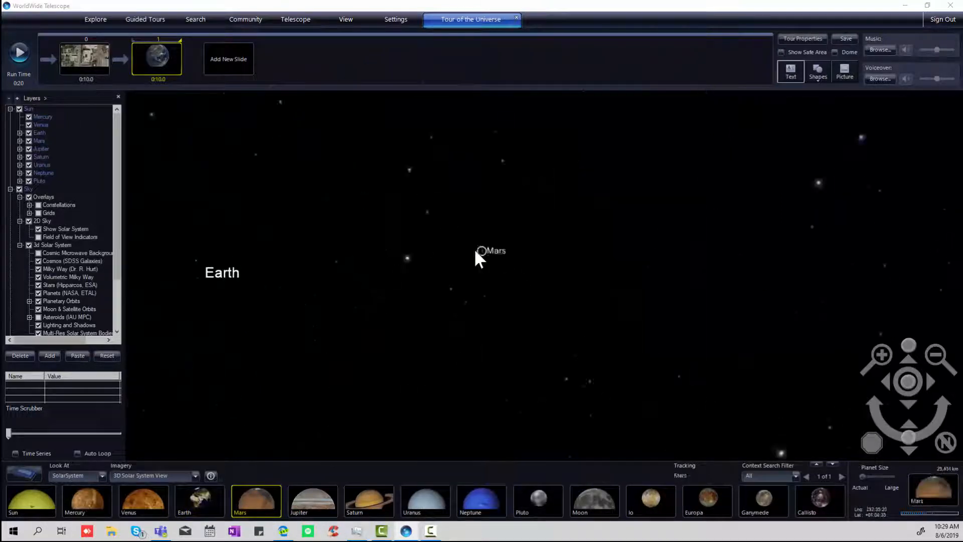
scroll(479, 259, down, 5)
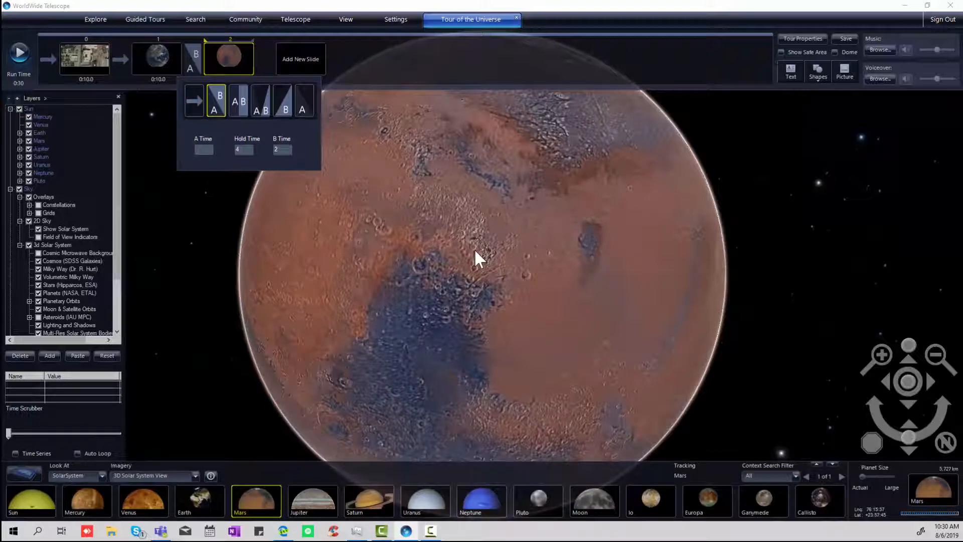
Rotate Mars to about longitude 150°, latitude +23°, and set that view as the third slide's end camera position
click(475, 250)
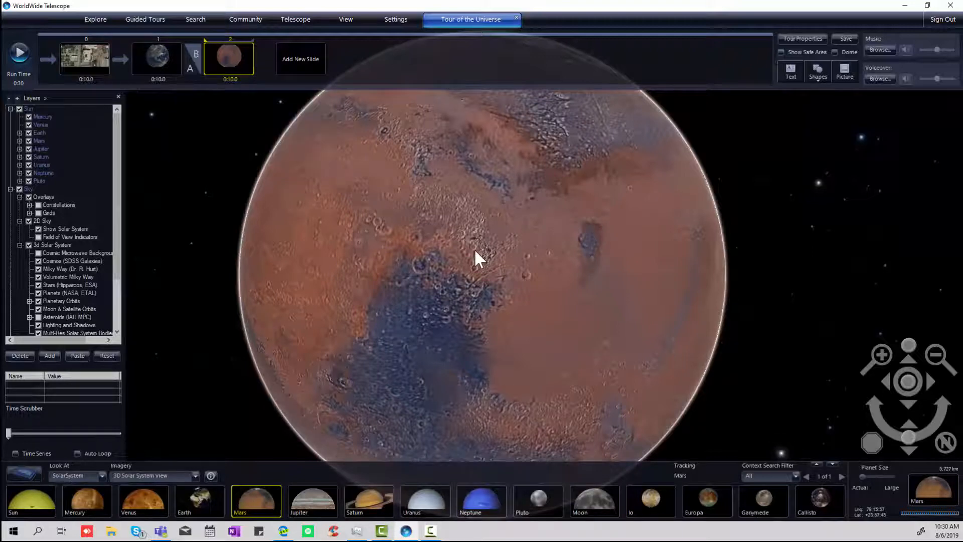
key(Right)
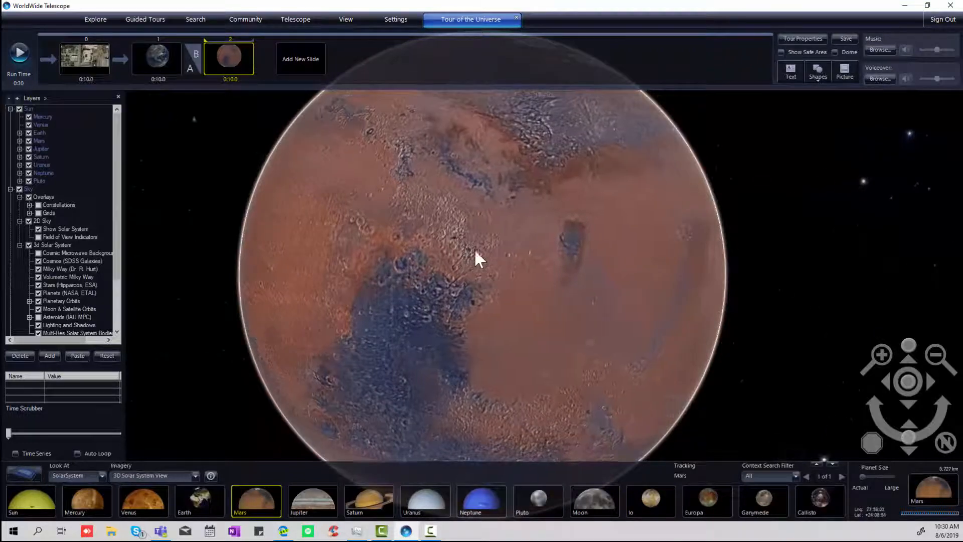
key(Right)
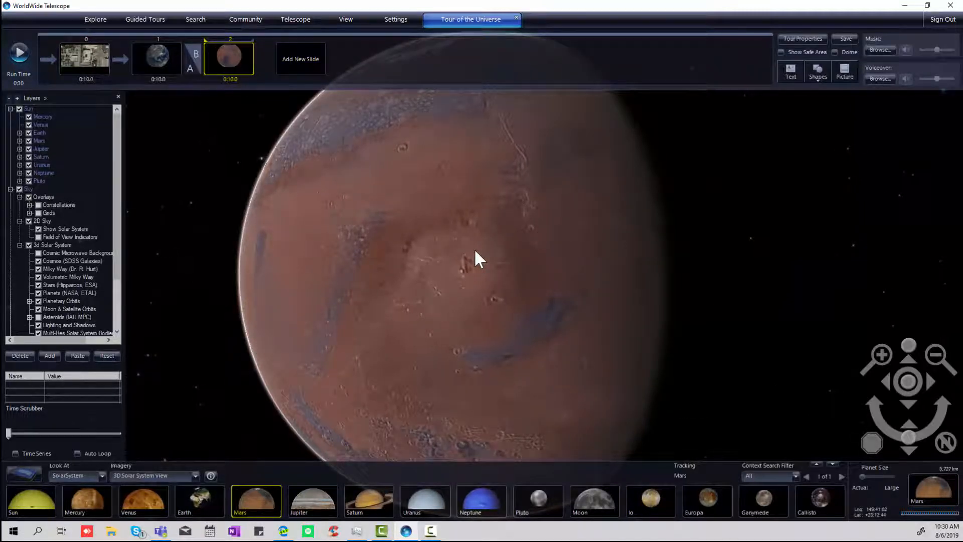
right_click(233, 53)
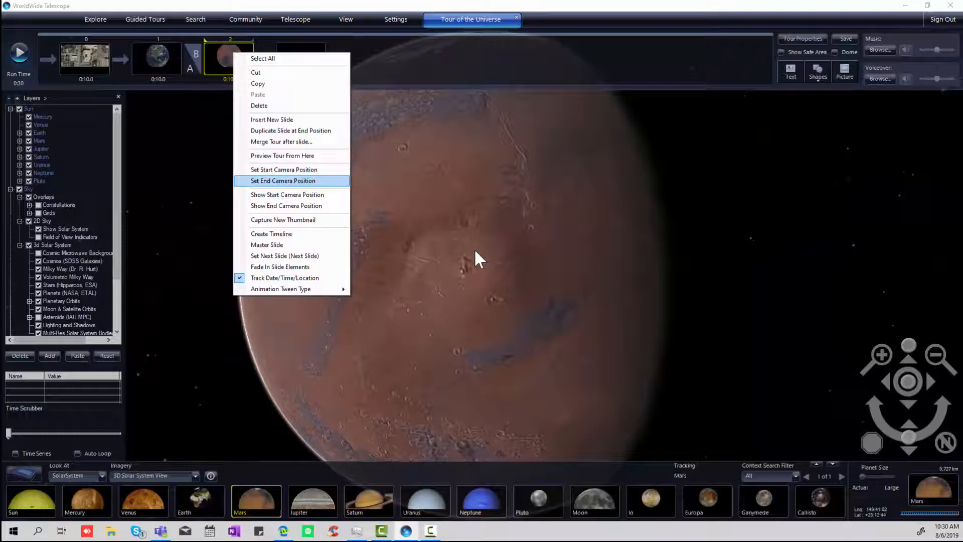
click(283, 181)
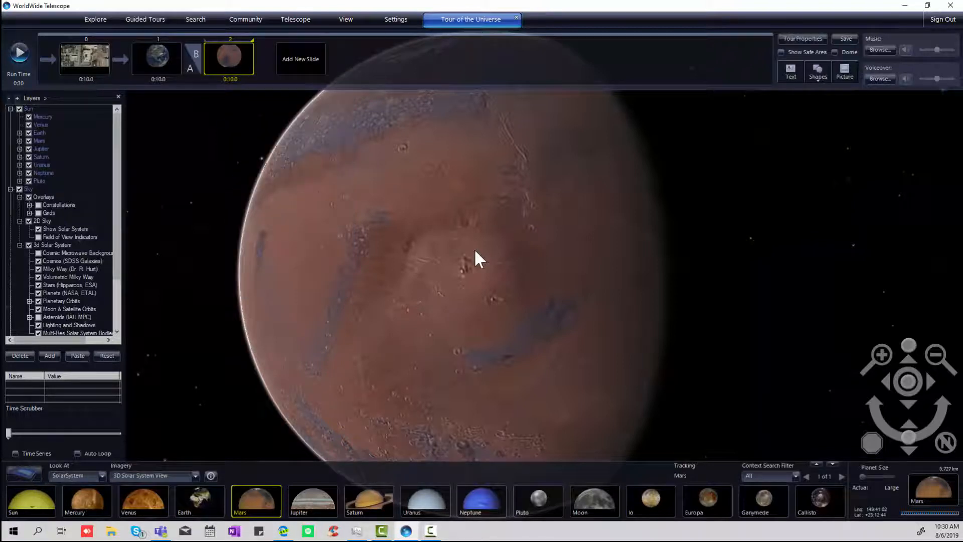
Add the text label "Mars" to the third slide and place it just outside the planet's western edge
click(791, 70)
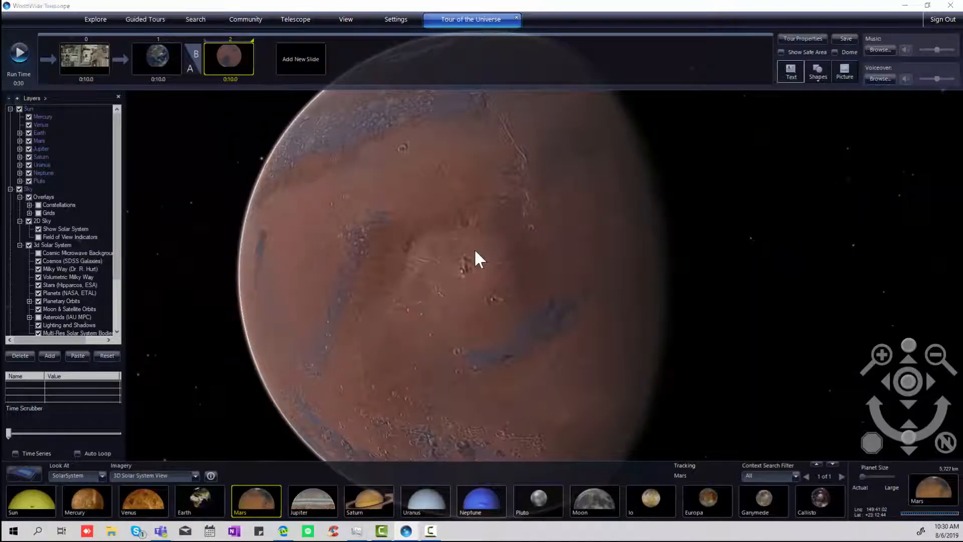
text(Mars)
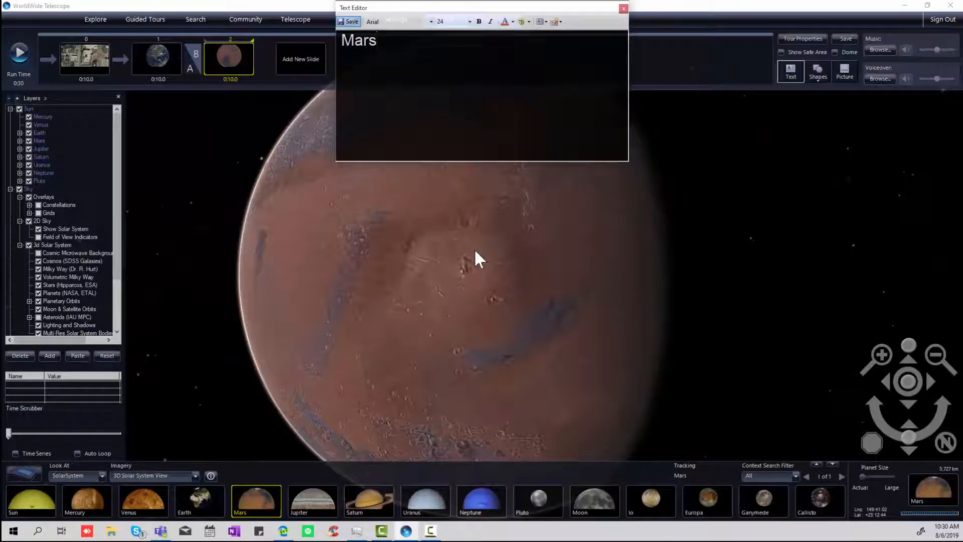
click(348, 21)
mouse_move(483, 292)
mouse_down()
mouse_move(223, 281)
mouse_move(208, 271)
mouse_move(214, 277)
mouse_up()
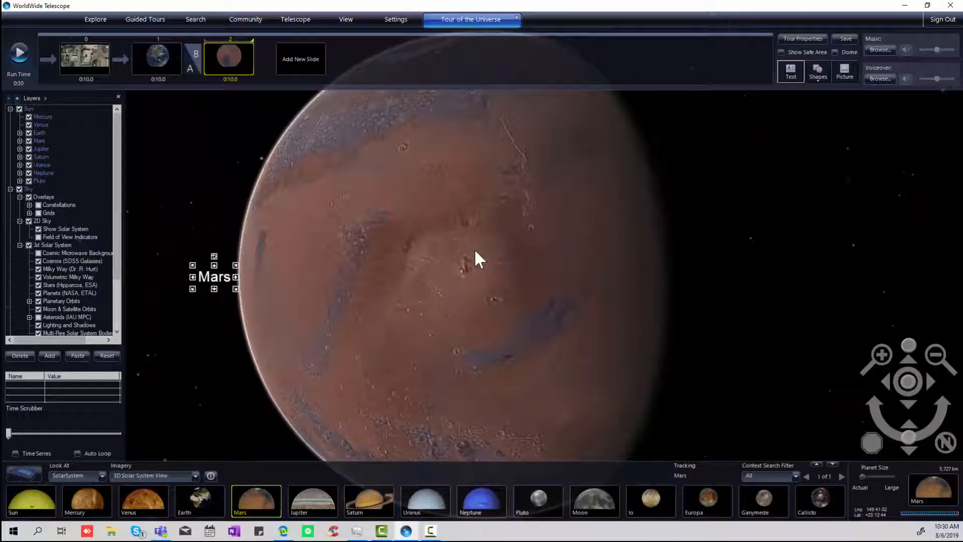
Add a fourth slide and set its end camera position to a Martian surface close-up, about 229 km, centred on the small crater beside the long groove
click(301, 60)
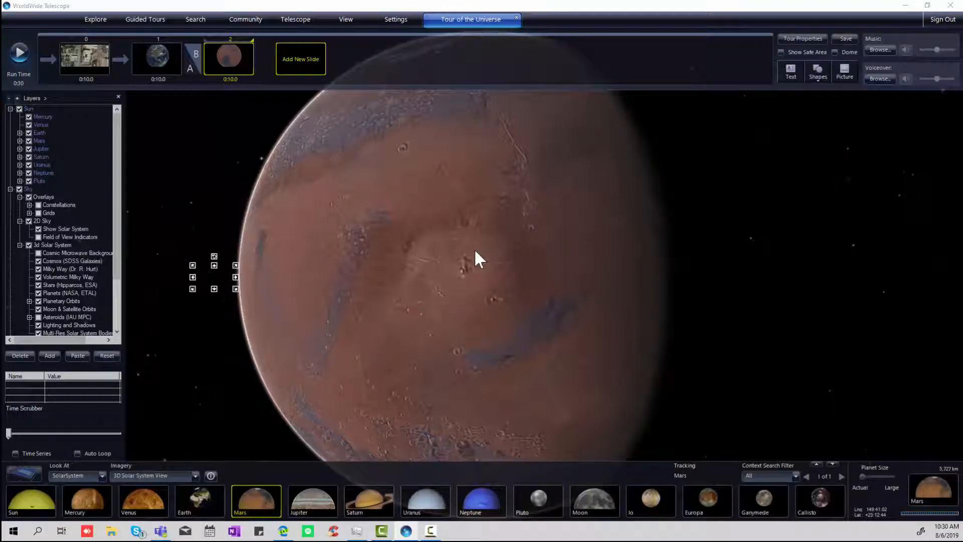
scroll(476, 251, up, 3)
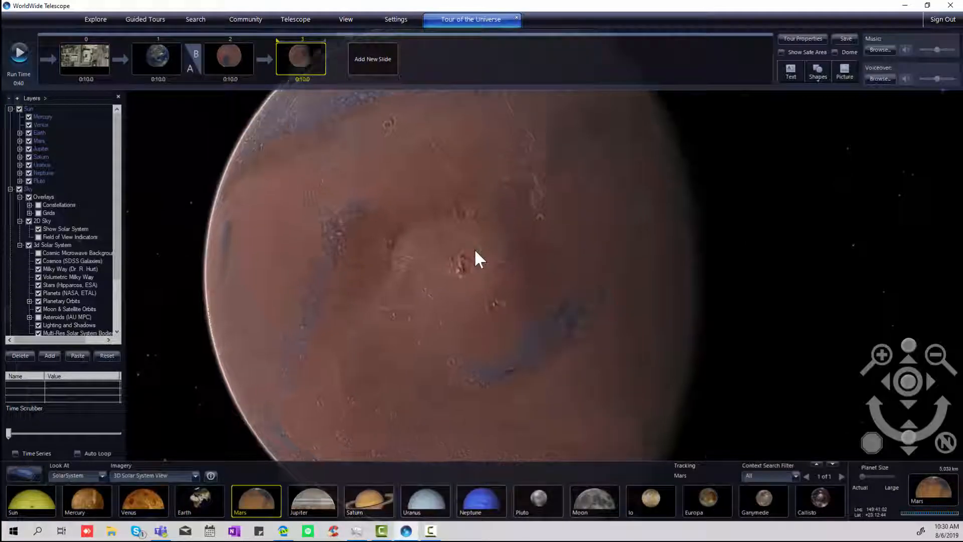
scroll(479, 259, up, 3)
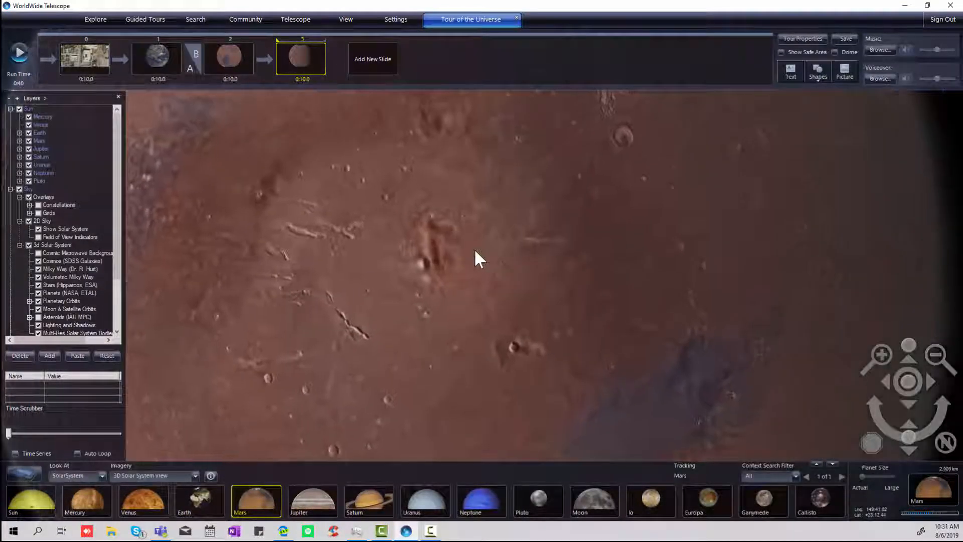
scroll(479, 259, up, 3)
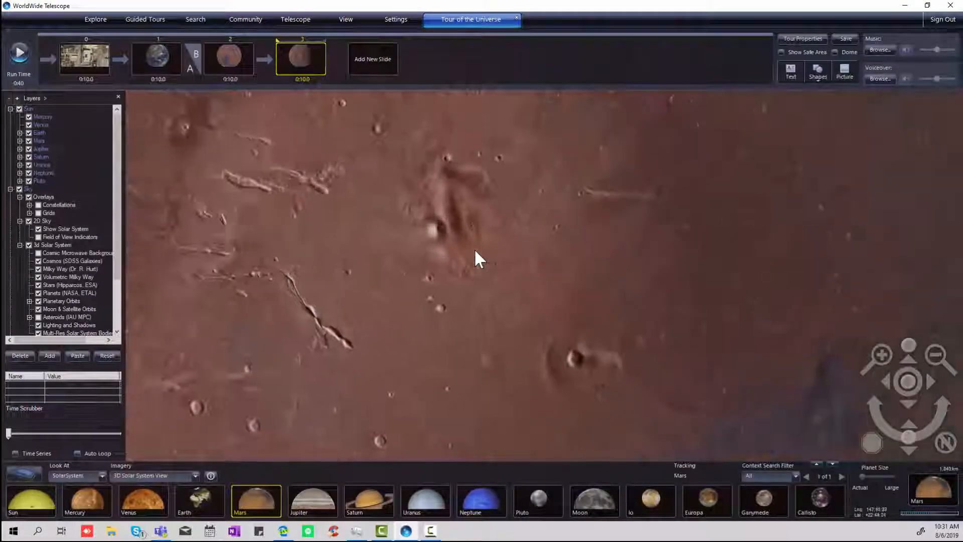
scroll(479, 259, up, 2)
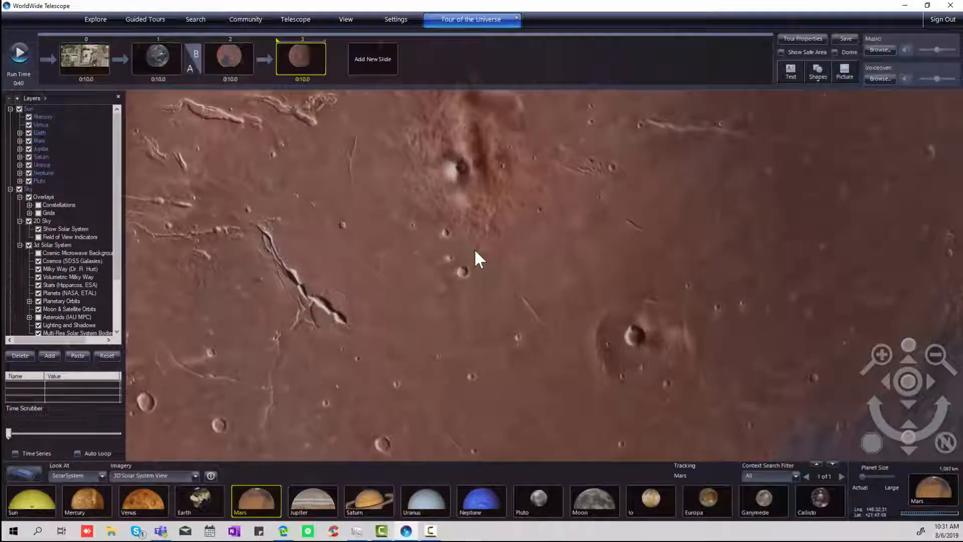
scroll(479, 259, up, 4)
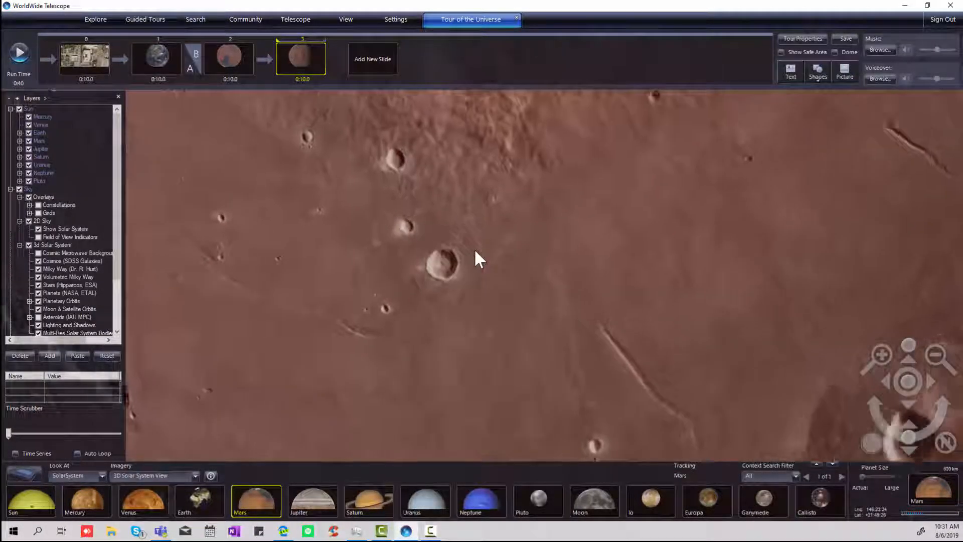
key(Right)
key(Down)
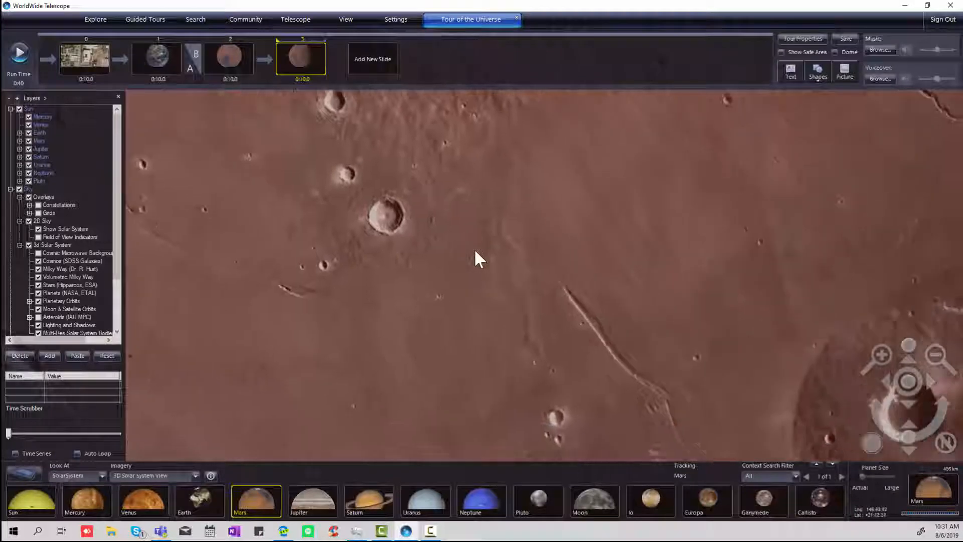
scroll(480, 259, up, 2)
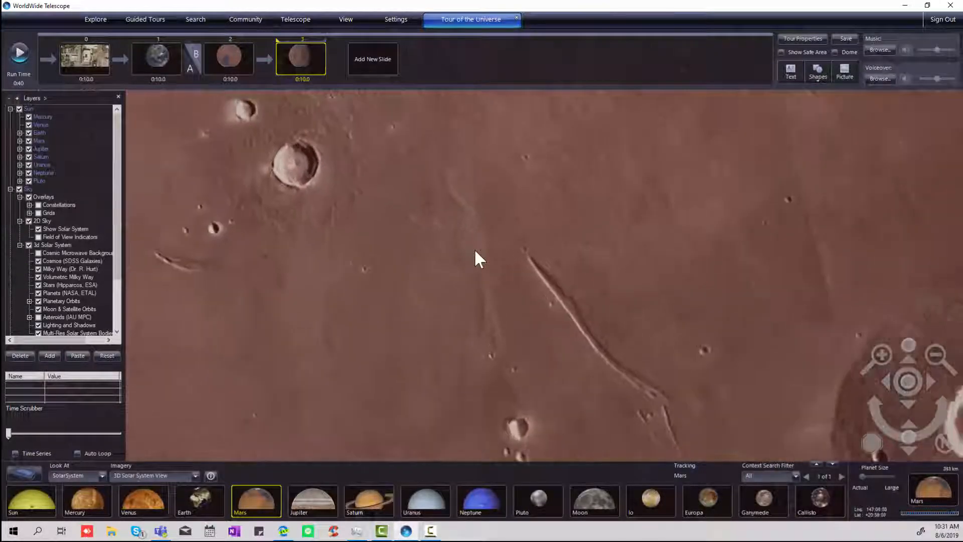
scroll(479, 258, up, 2)
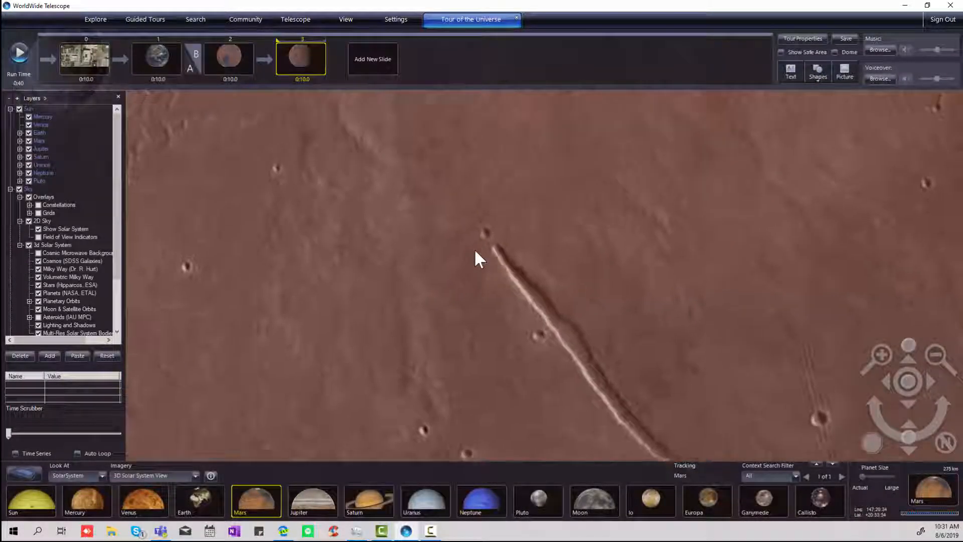
scroll(479, 258, up, 2)
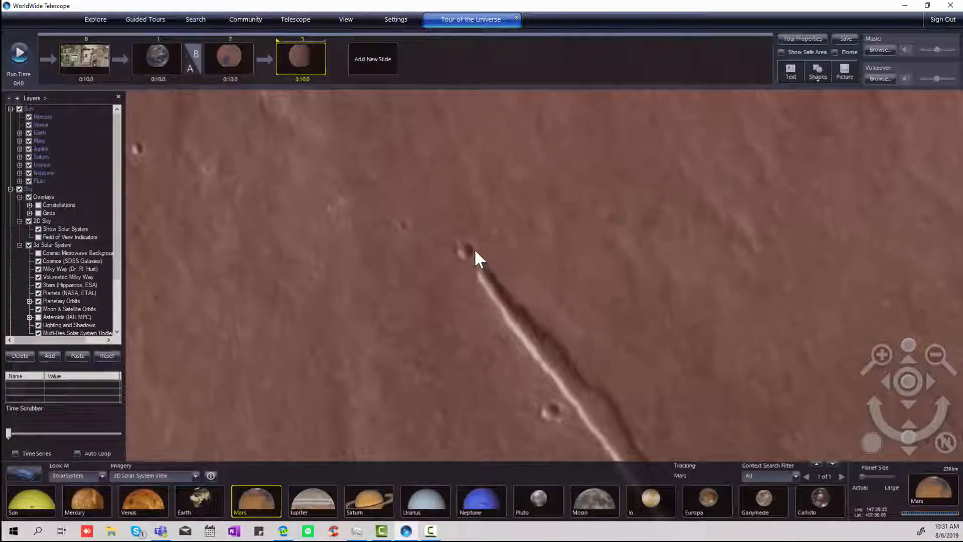
right_click(304, 56)
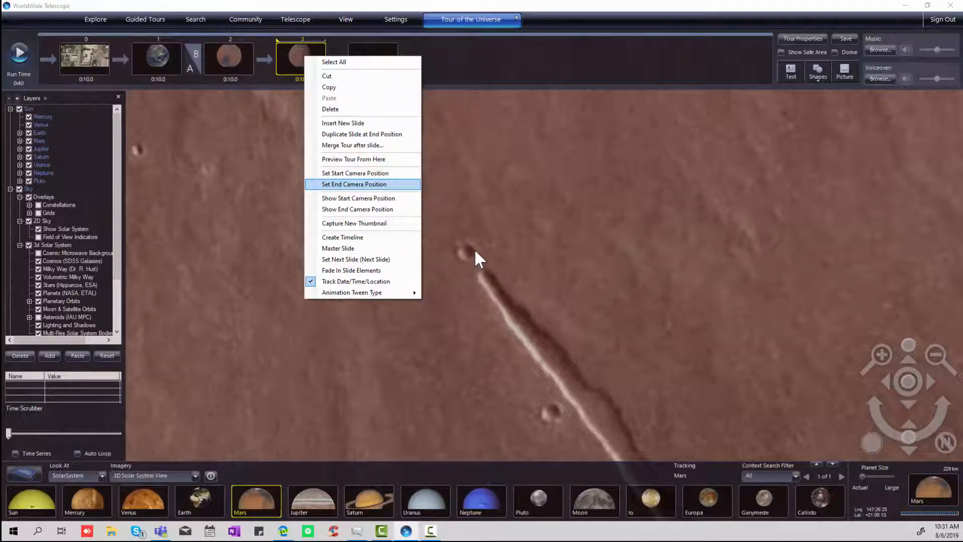
click(354, 185)
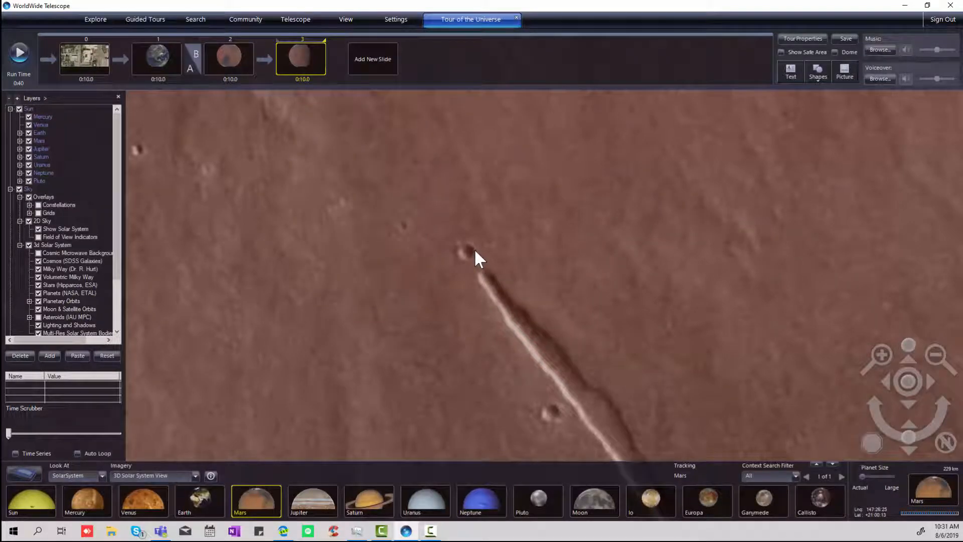